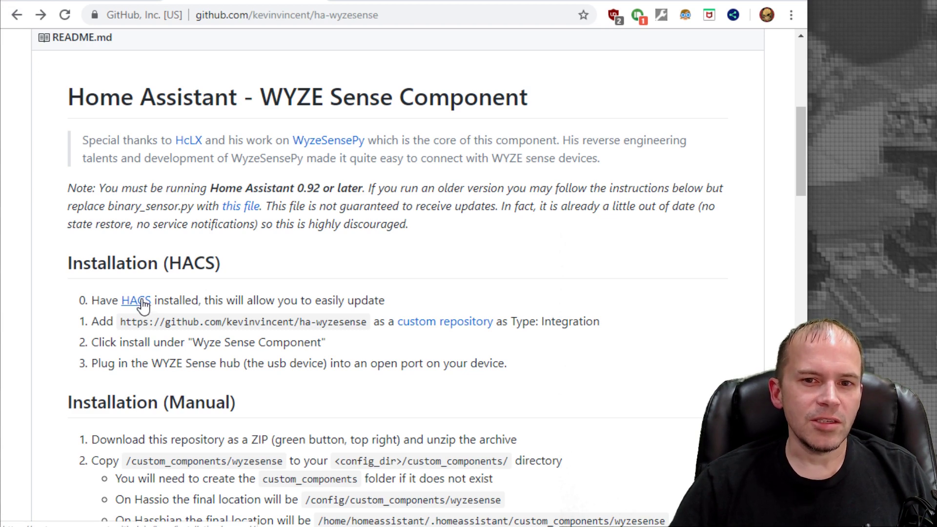
# Open the HACS information page linked from the ha-wyzesense README.
pyautogui.click(143, 305)
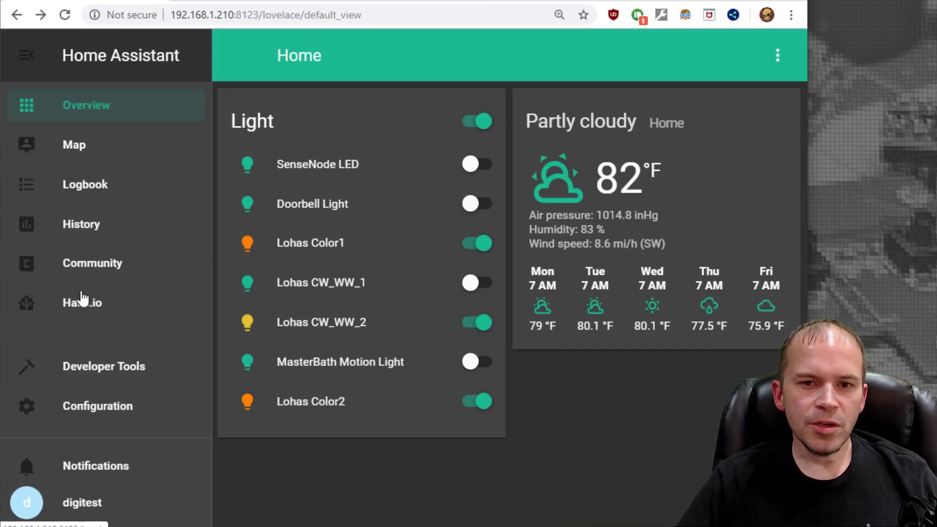
# Open the HACS Community settings and copy the ha-wyzesense repository URL from the README.
pyautogui.click(89, 267)
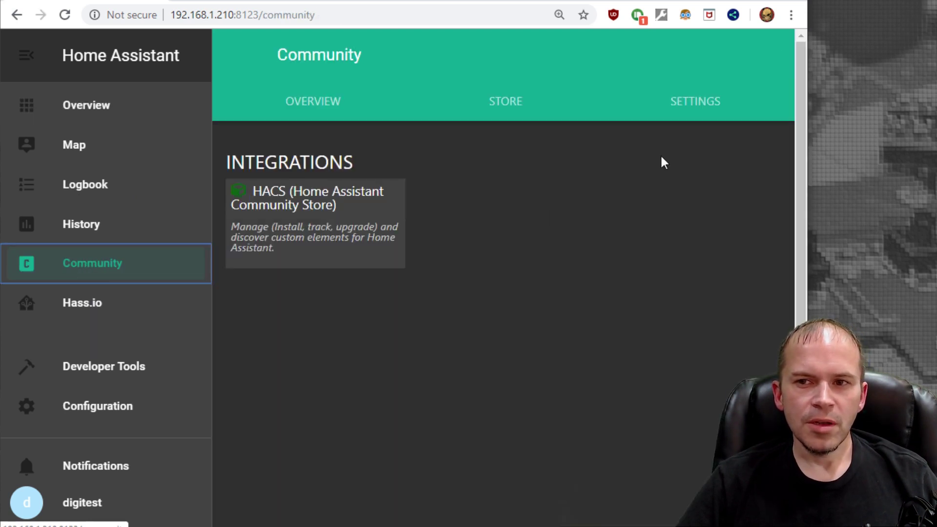
pyautogui.click(703, 114)
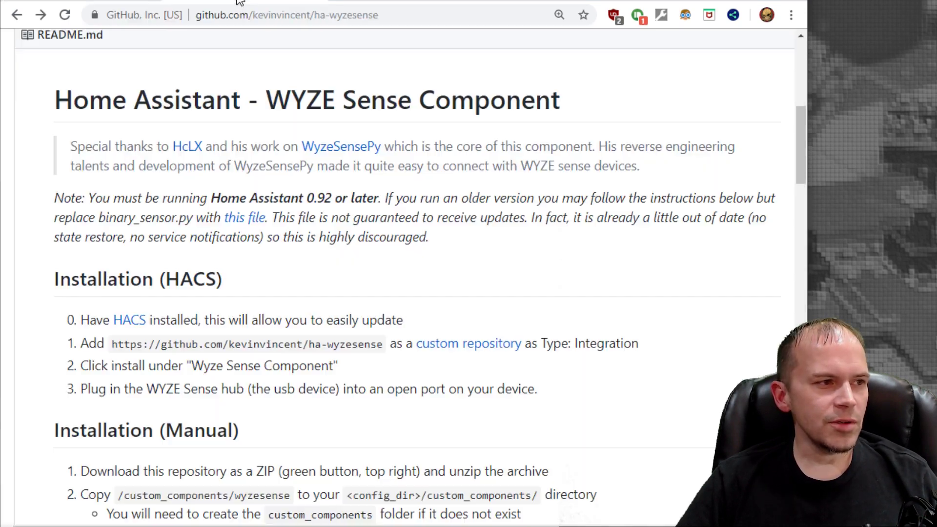
pyautogui.click(240, 2)
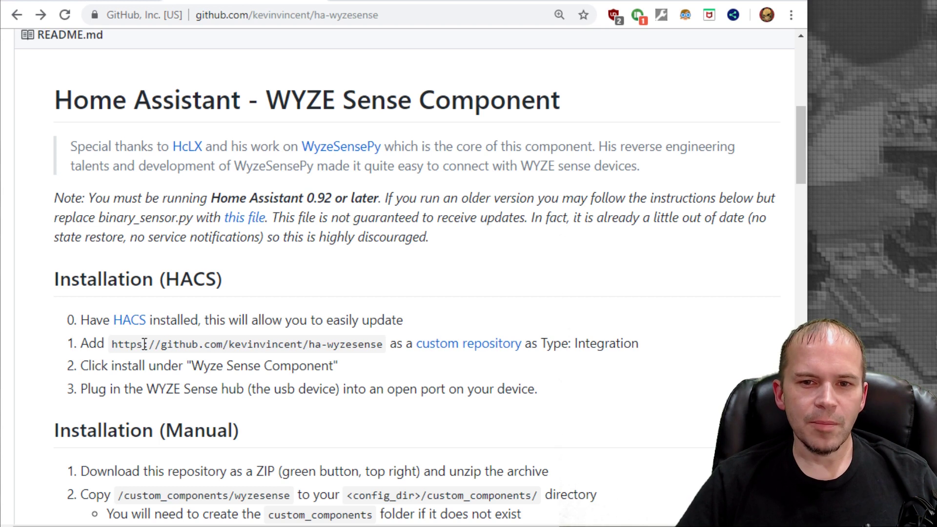
pyautogui.moveTo(114, 341); pyautogui.dragTo(383, 345)
pyautogui.hotkey('ctrl', 'c')
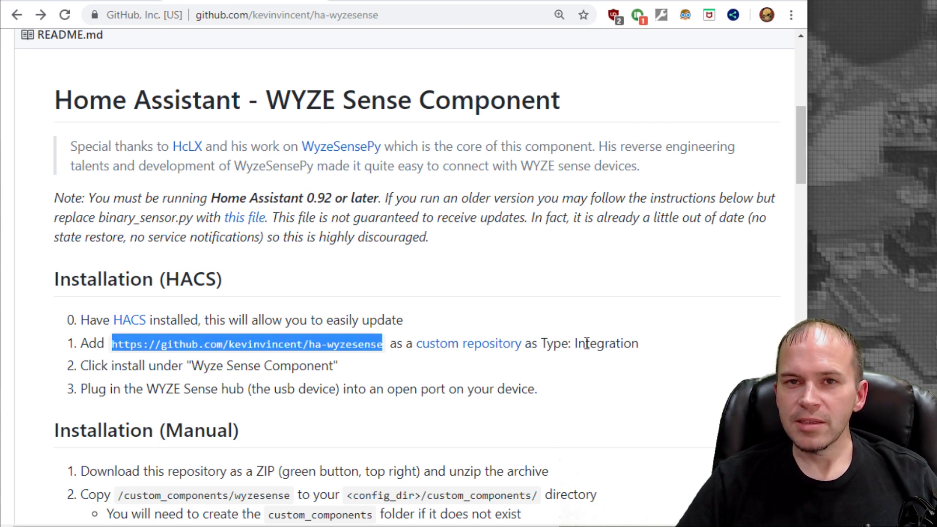
pyautogui.hotkey('ctrl', 'Tab')
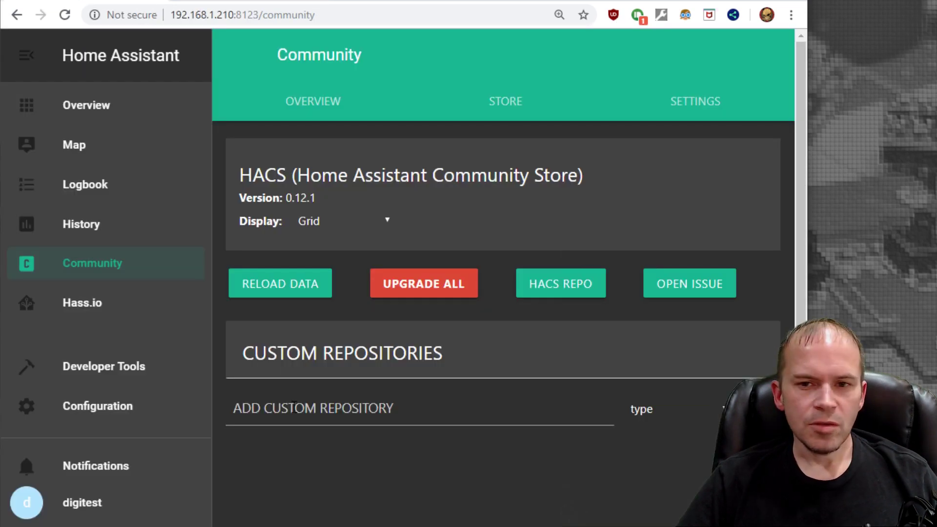
# Add the copied URL as a custom HACS repository of type Integration.
pyautogui.click(295, 408)
pyautogui.hotkey('ctrl', 'v')
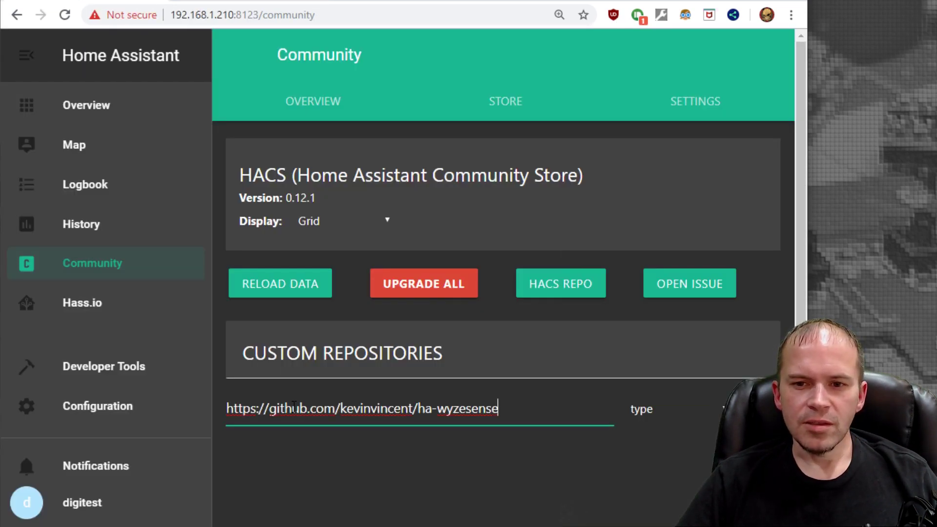
pyautogui.click(654, 408)
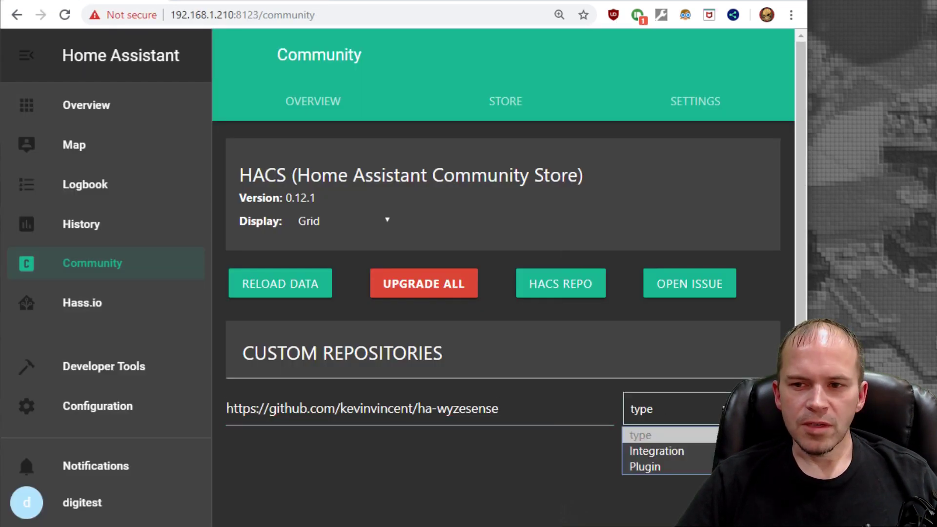
pyautogui.click(676, 452)
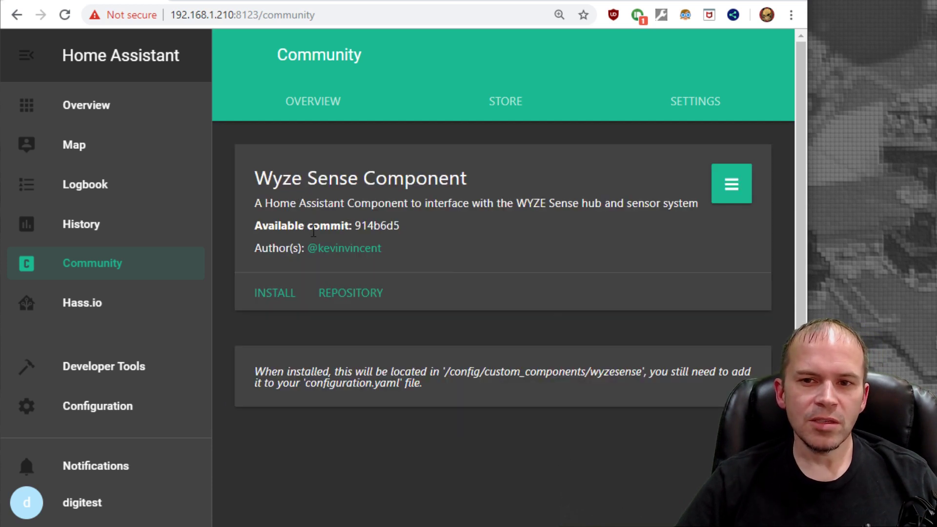
# Install the Wyze Sense Component from its HACS card.
pyautogui.click(283, 299)
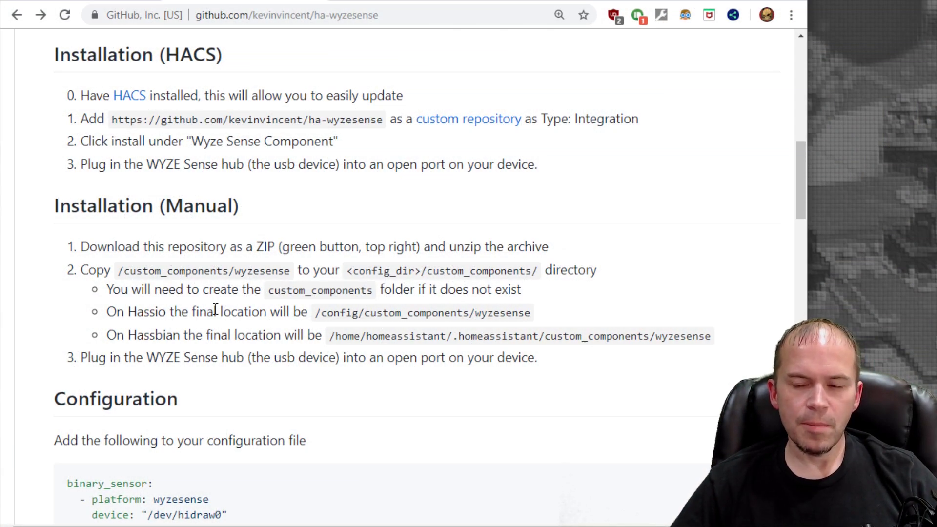
# Scroll to the README Configuration section and select the wyzesense binary_sensor snippet with /dev/hidraw0.
pyautogui.scroll(-4, 213, 309)
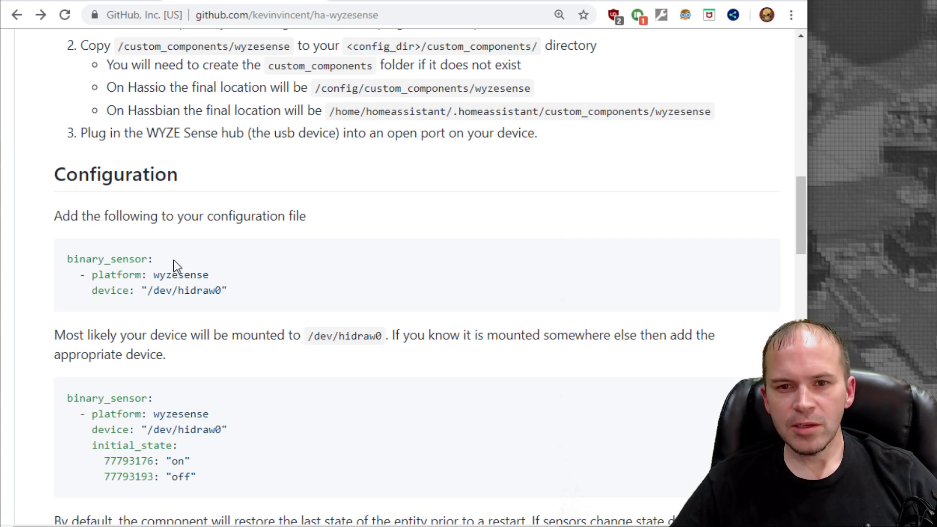
pyautogui.moveTo(150, 259); pyautogui.dragTo(69, 263)
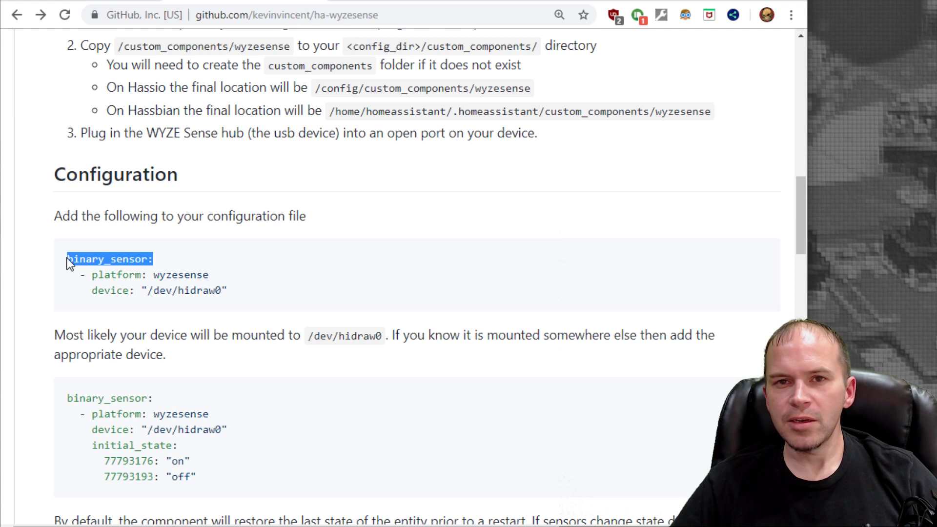
pyautogui.moveTo(227, 292); pyautogui.dragTo(69, 275)
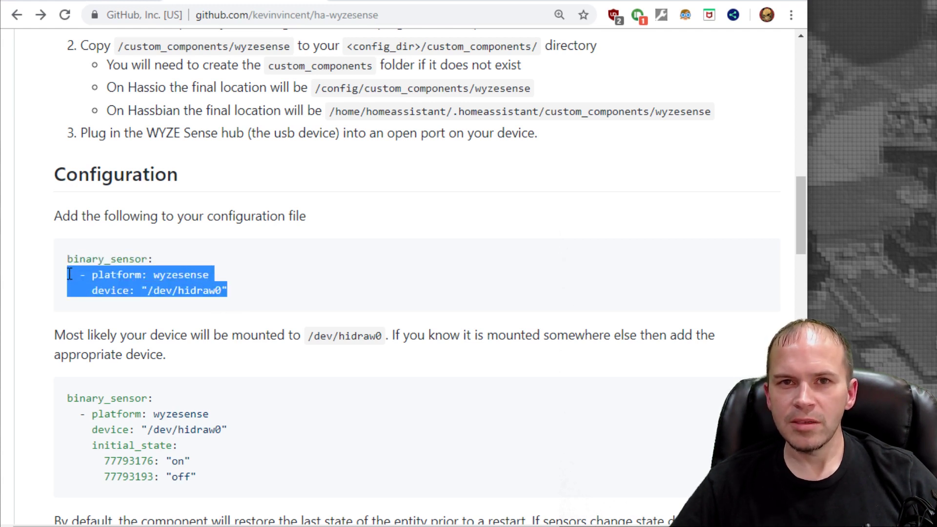
pyautogui.click(201, 295)
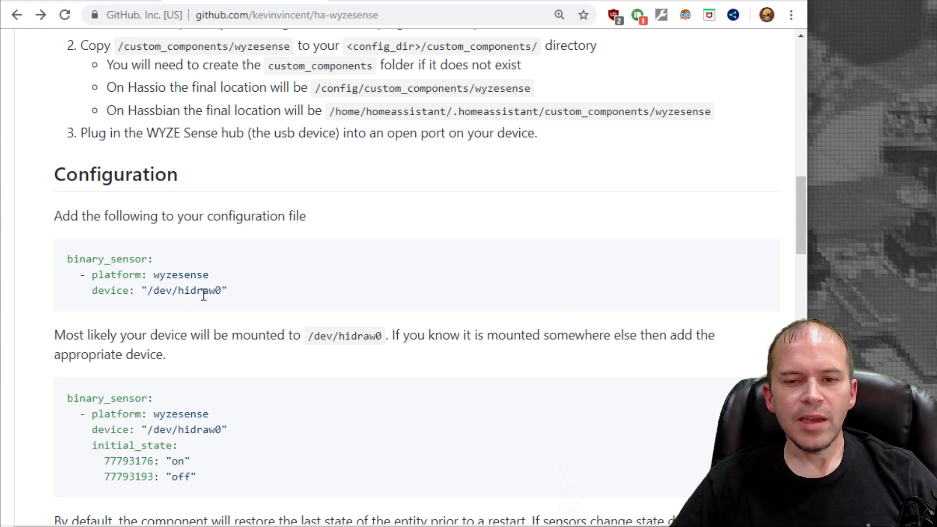
pyautogui.doubleClick(204, 296)
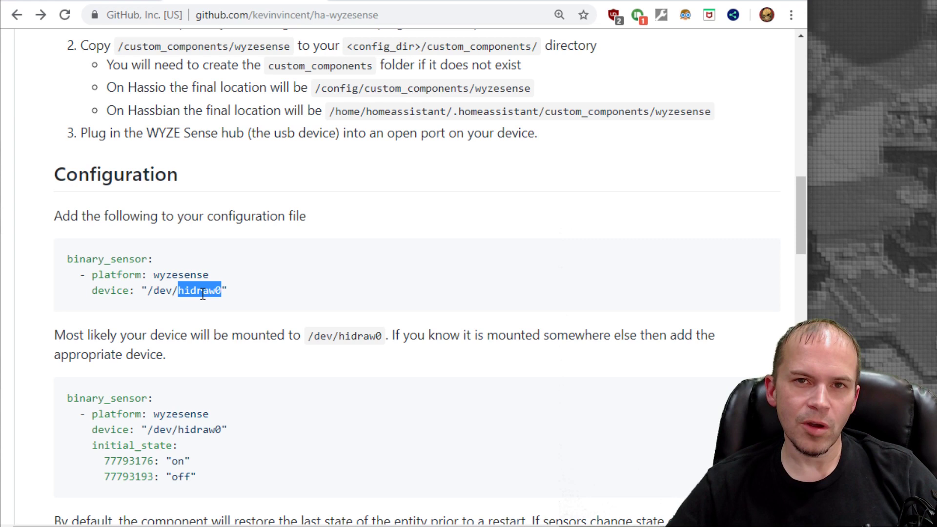
pyautogui.click(219, 305)
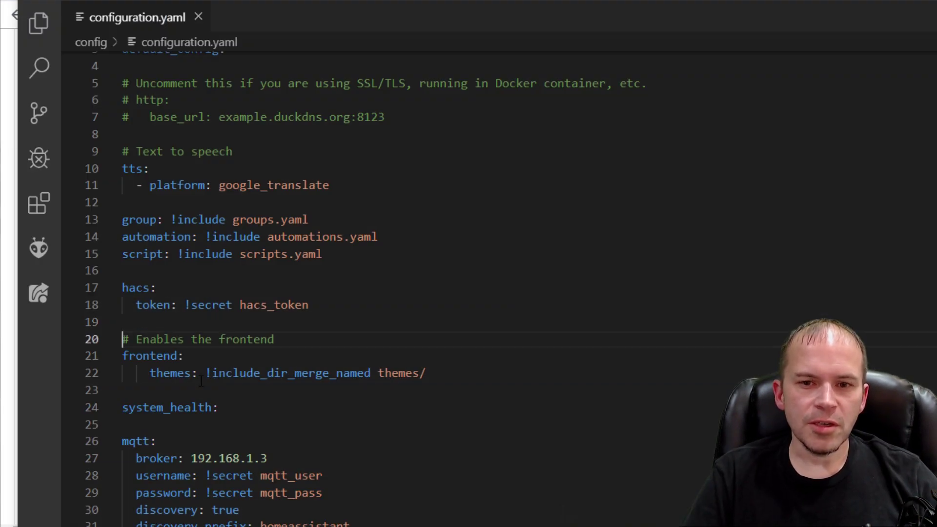
# Paste the wyzesense binary_sensor block above system_health in configuration.yaml and save the file.
pyautogui.press('Down')
pyautogui.press('Down')
pyautogui.press('Down')
pyautogui.press('Down')
pyautogui.press('Down')
pyautogui.press('Down')
pyautogui.press('Down')
pyautogui.click(202, 381)
pyautogui.write('binary_sensor:   - platform: wyzesense     device: "/dev/hidraw0"')
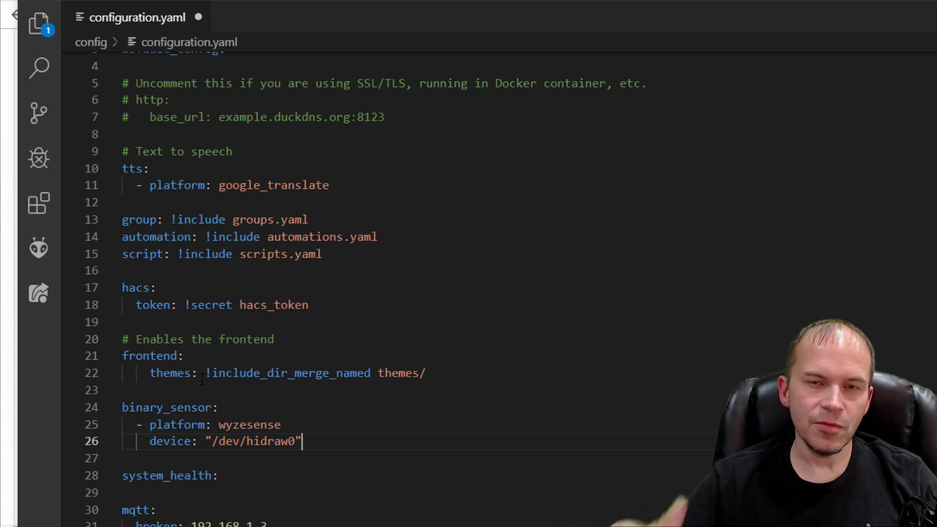
pyautogui.hotkey('alt', 'f')
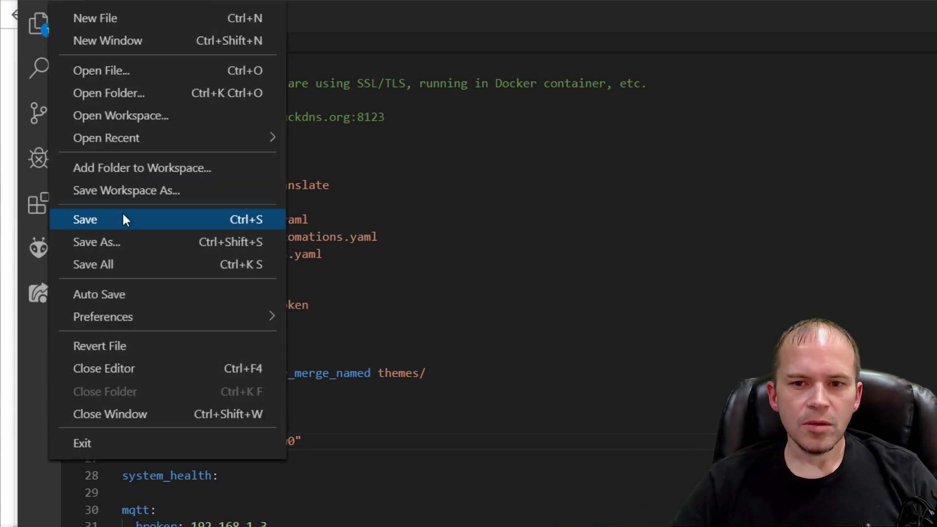
pyautogui.click(122, 212)
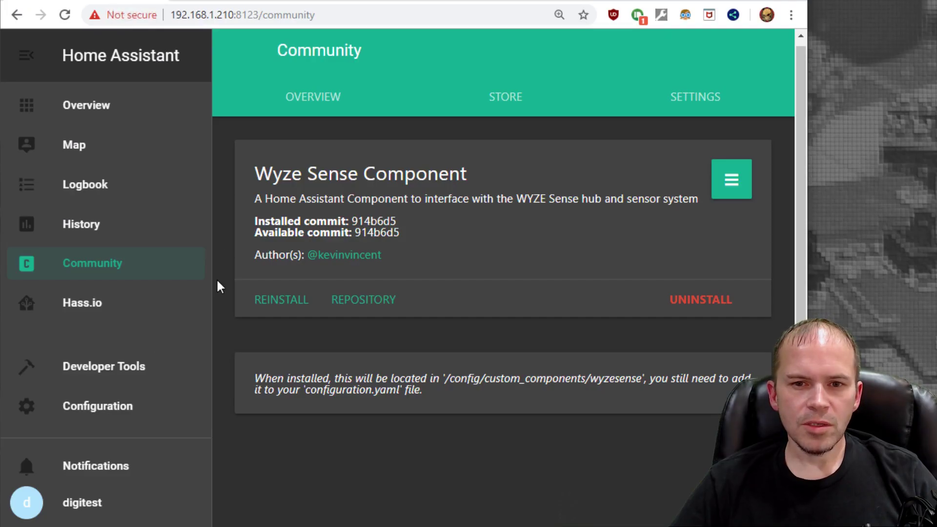
# Run CHECK CONFIG under Server Control, then restart the Home Assistant server.
pyautogui.click(99, 407)
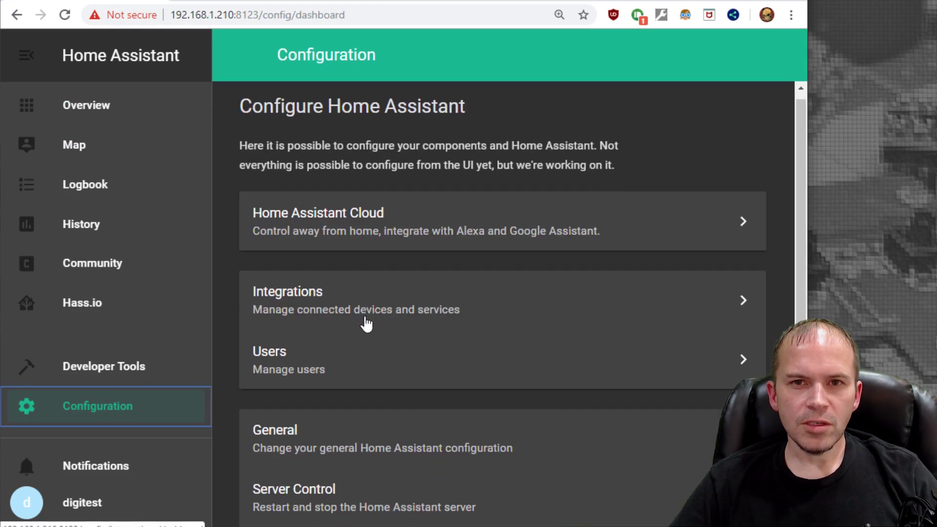
pyautogui.scroll(-1, 366, 324)
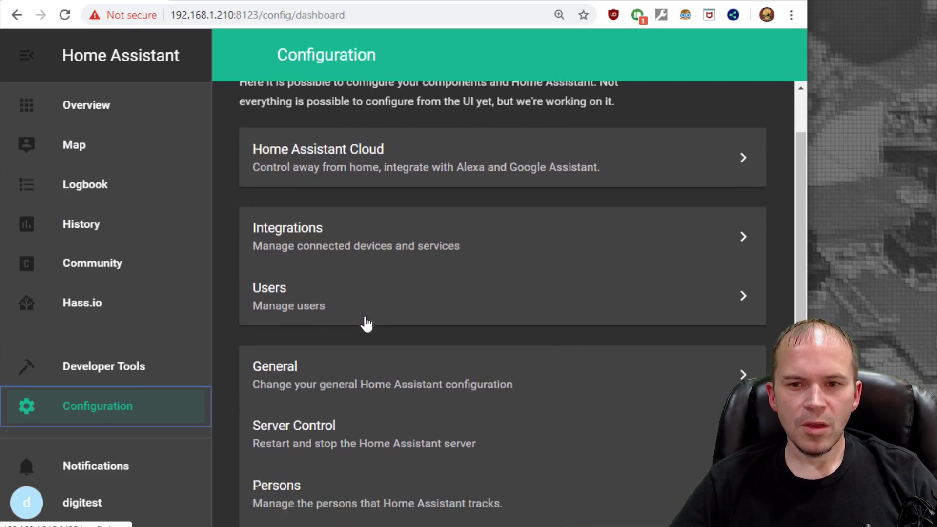
pyautogui.click(325, 437)
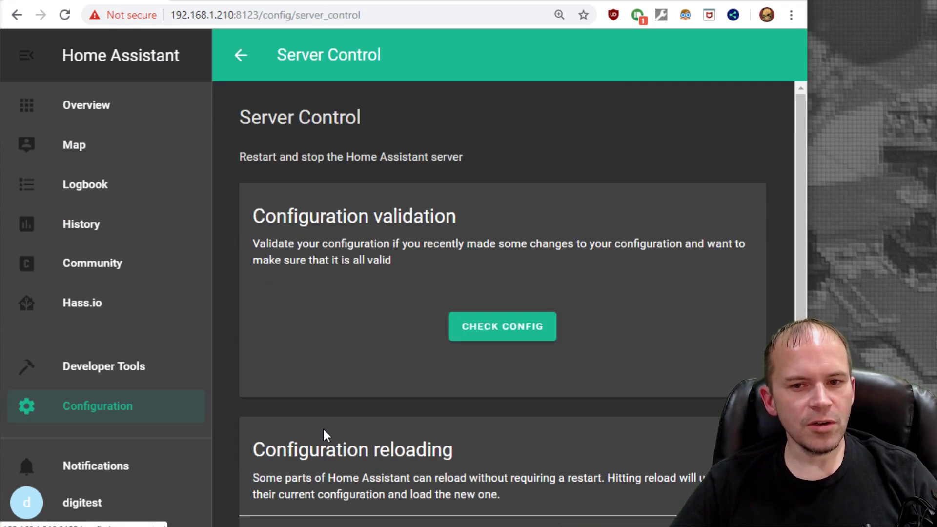
pyautogui.click(480, 334)
pyautogui.scroll(-3, 479, 326)
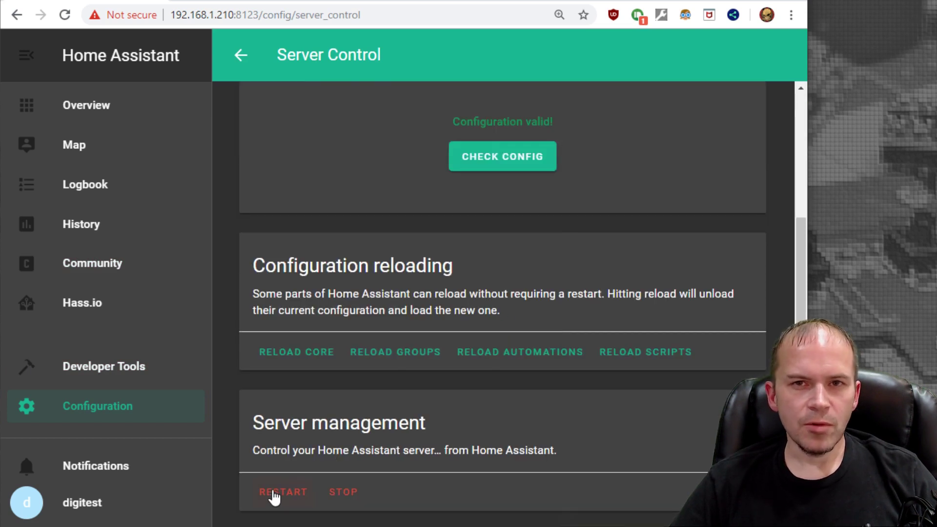
pyautogui.click(276, 494)
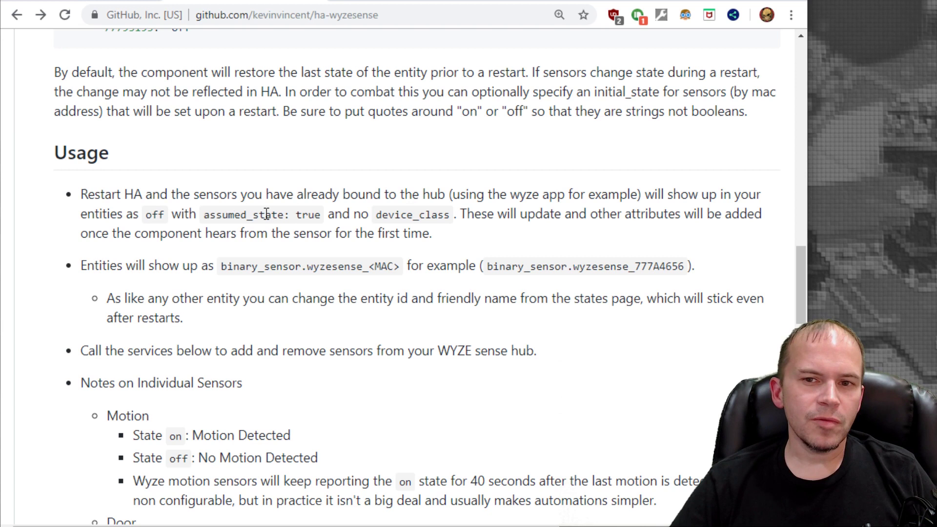
# Highlight the assumed_state: true note in Usage and scroll down through the Services section.
pyautogui.moveTo(207, 212); pyautogui.dragTo(462, 215)
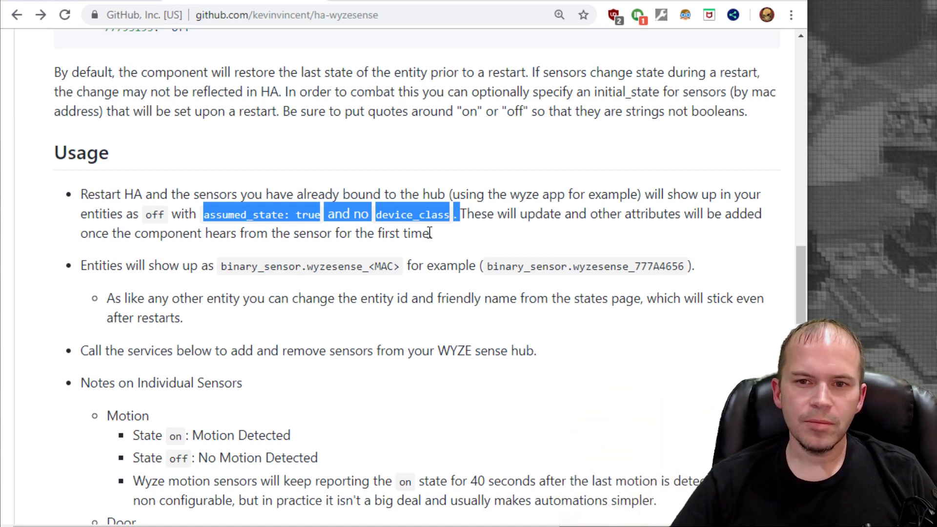
pyautogui.scroll(-9, 250, 289)
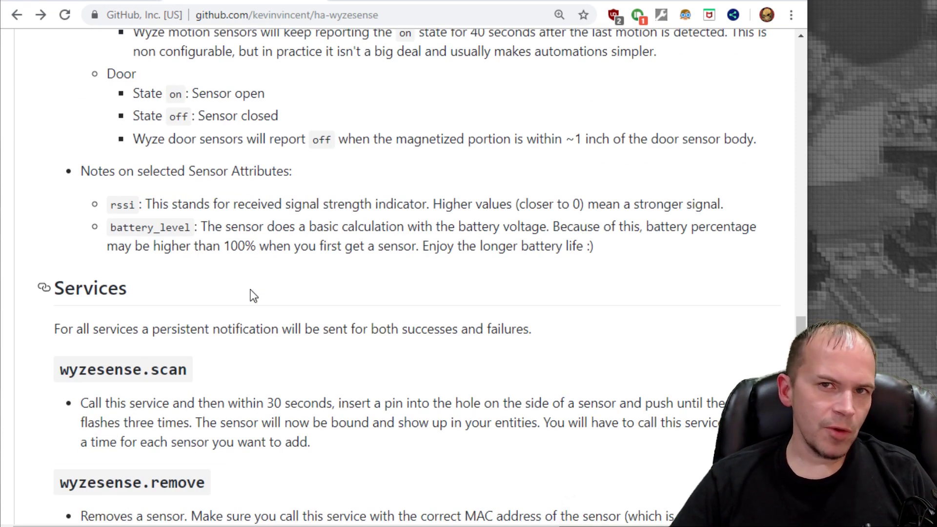
pyautogui.scroll(-5, 251, 291)
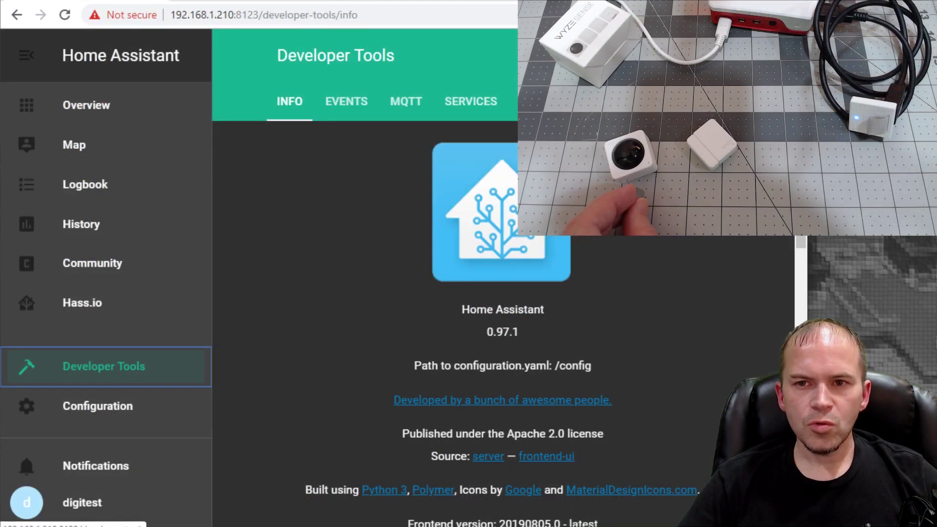
# Call wyzesense.scan repeatedly to pair sensors, checking the notification that sensor 7786D0B3 was added.
pyautogui.click(479, 111)
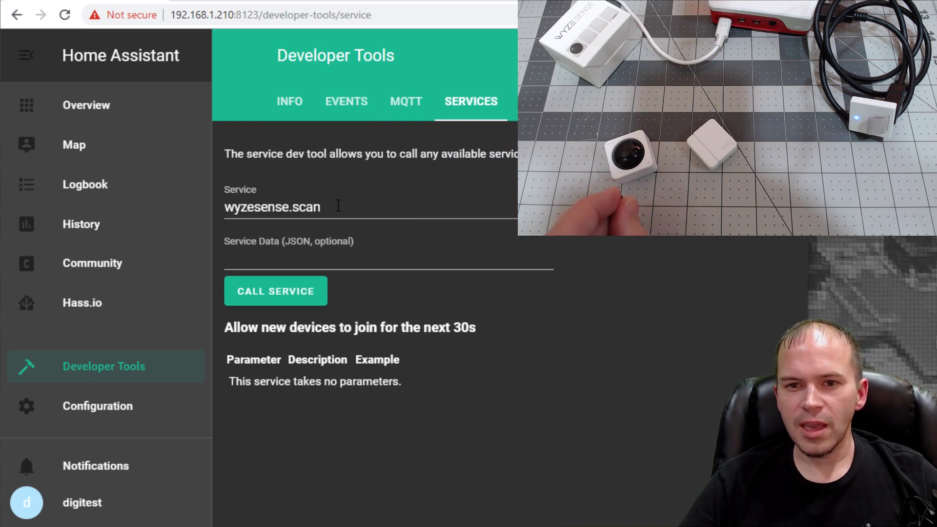
pyautogui.click(285, 297)
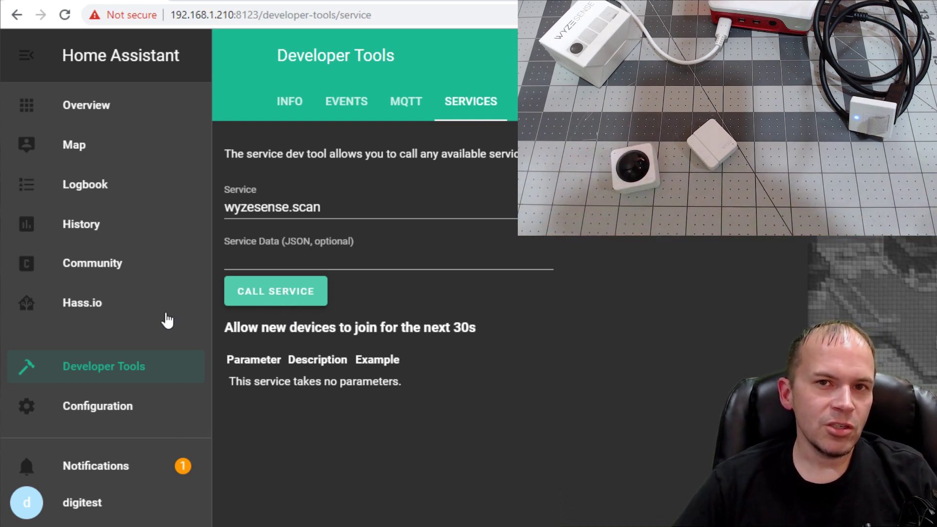
pyautogui.click(101, 467)
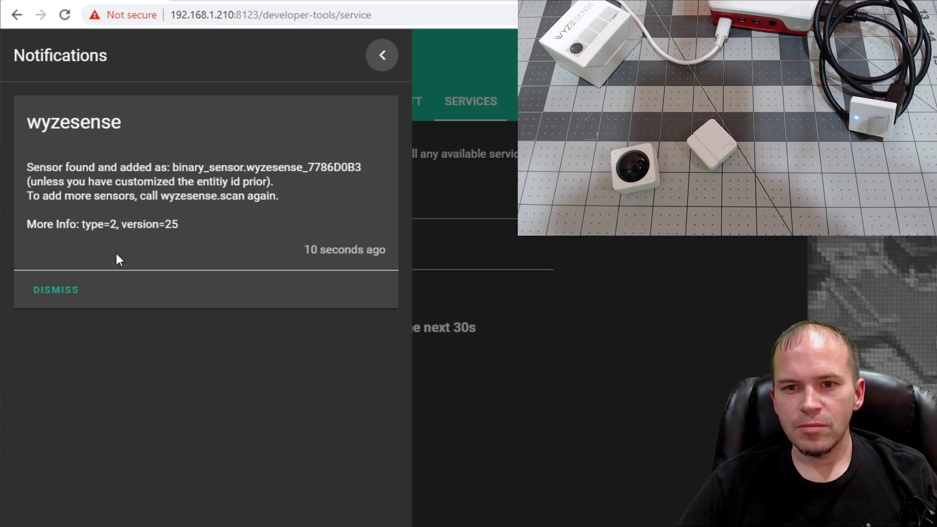
pyautogui.press('Escape')
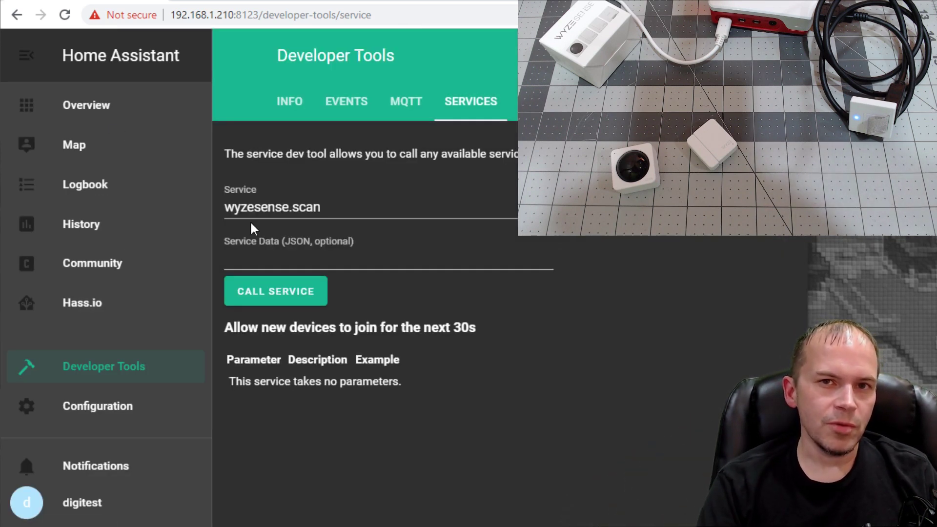
pyautogui.click(279, 296)
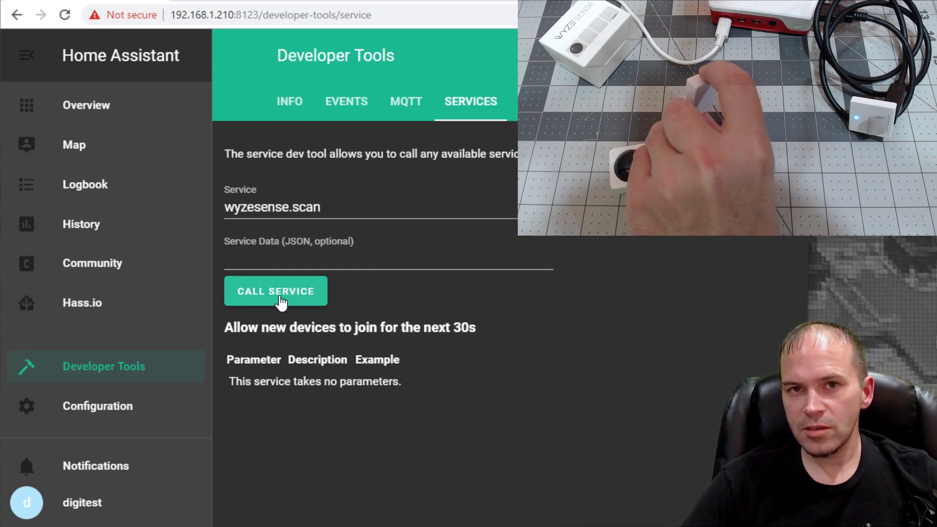
pyautogui.click(280, 303)
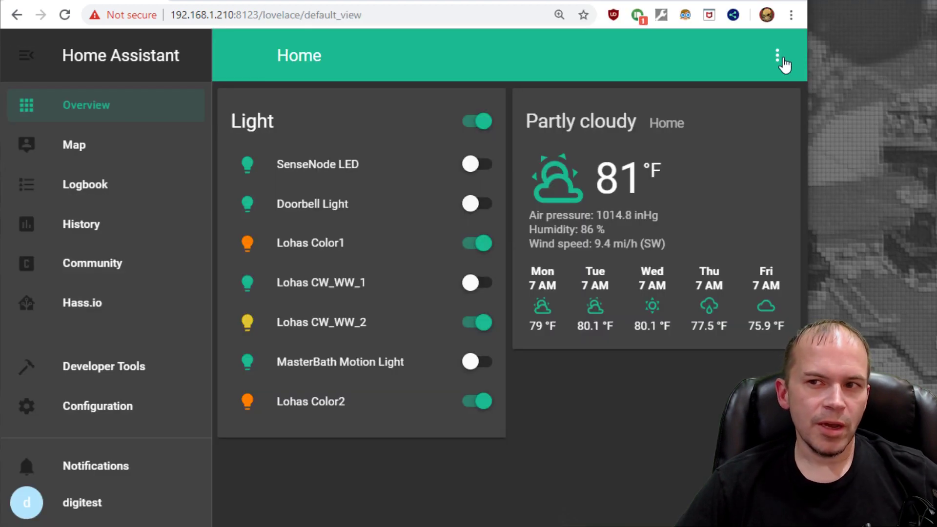
# Enter dashboard edit mode and start a new Entities card titled 'Wyze Test'.
pyautogui.click(778, 55)
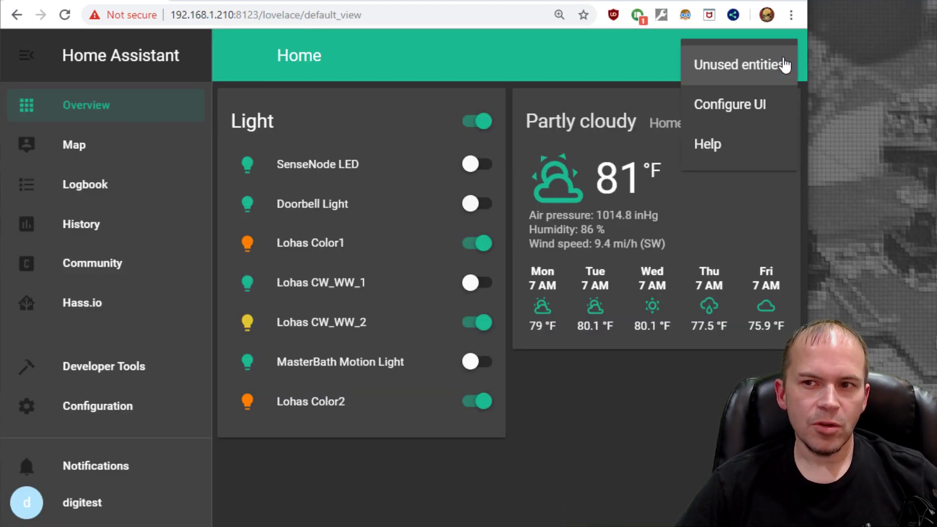
pyautogui.click(735, 107)
pyautogui.click(776, 506)
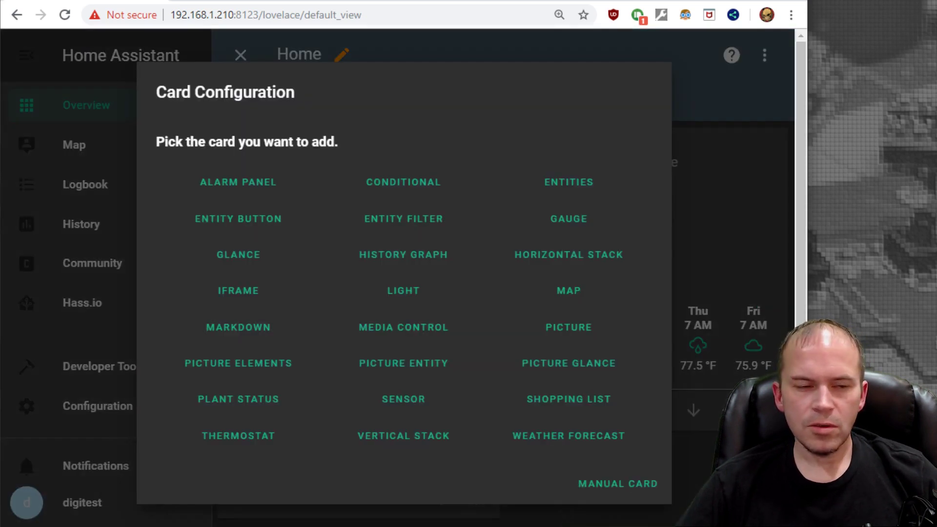
pyautogui.click(569, 182)
pyautogui.write('Wyze Test')
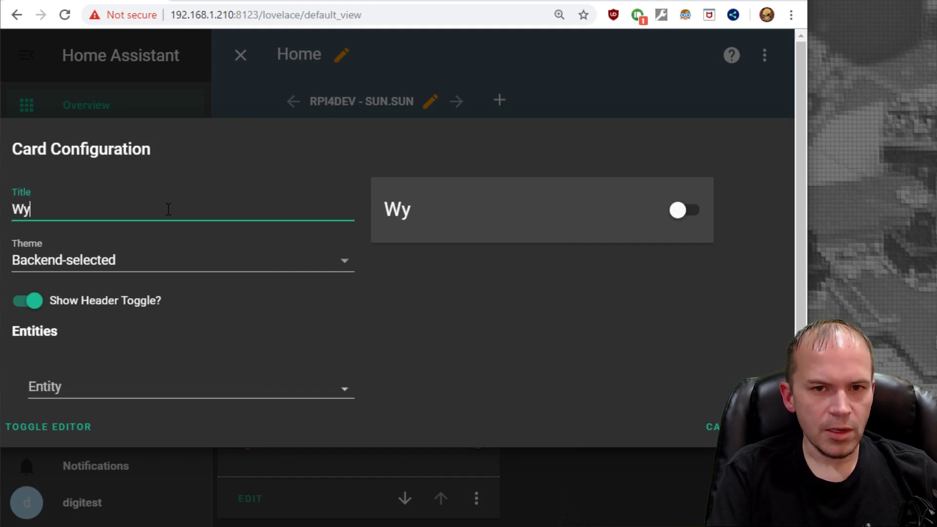
# Add wyzesense 7786d0b3 and 7788b241 to the card, save it, and exit edit mode.
pyautogui.click(161, 386)
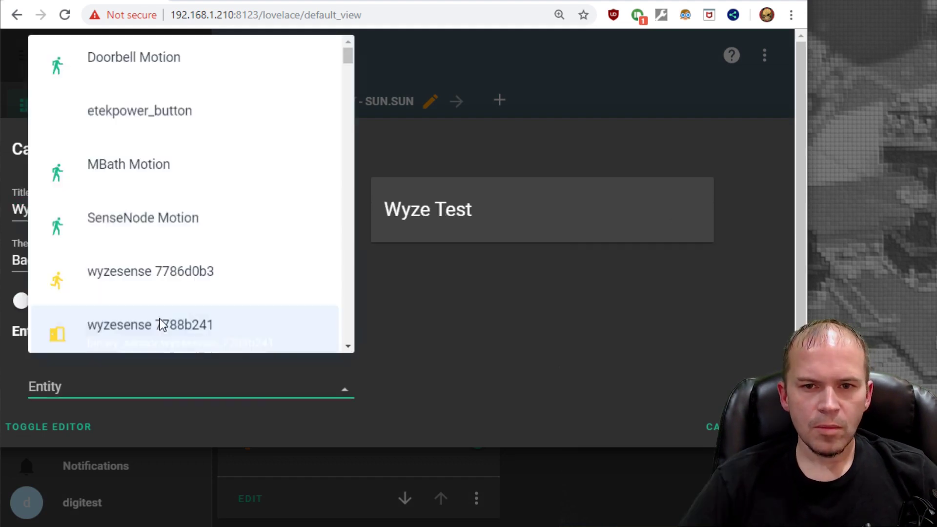
pyautogui.click(158, 276)
pyautogui.click(153, 409)
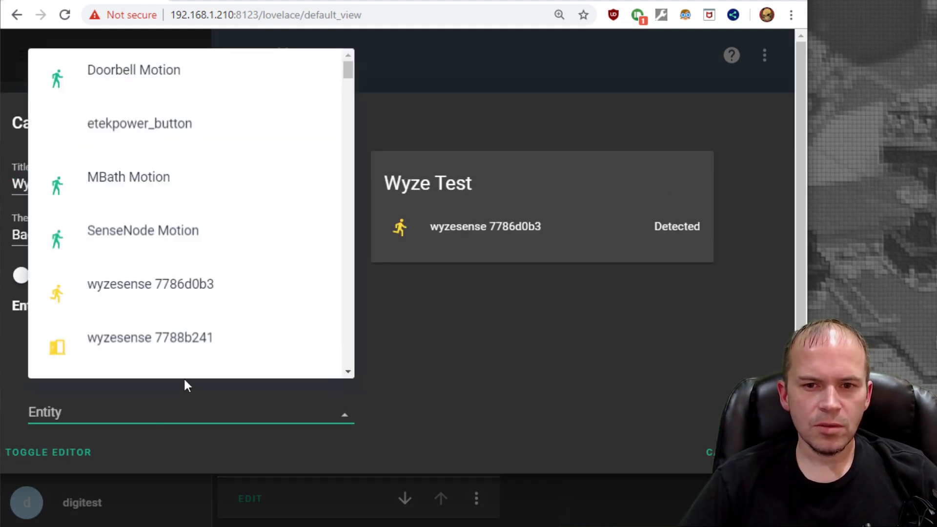
pyautogui.click(157, 345)
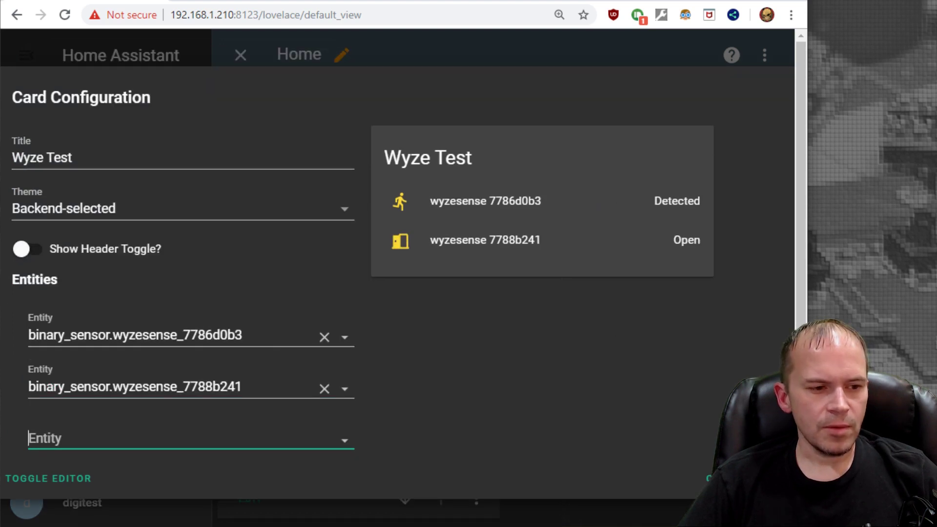
pyautogui.click(761, 479)
pyautogui.click(240, 56)
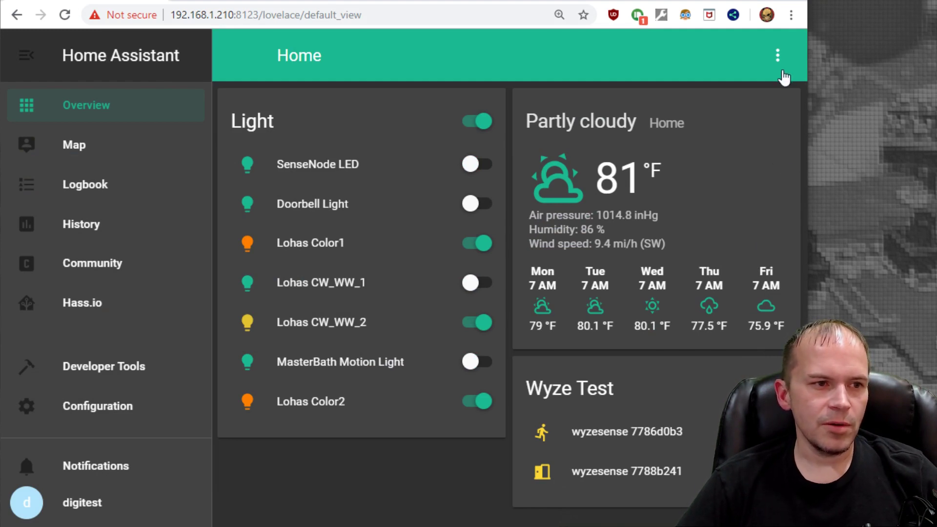
# Give wyzesense 7786d0b3 the name 'Kitchen Motion' and 7788b241 the name 'Backdoor Wyze'.
pyautogui.click(289, 173)
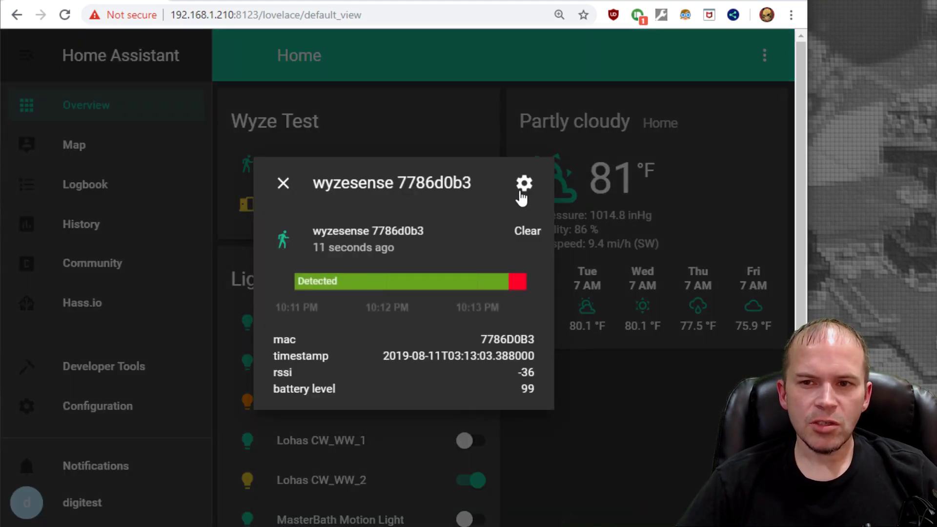
pyautogui.click(521, 185)
pyautogui.click(391, 244)
pyautogui.write('Kitchen Motion')
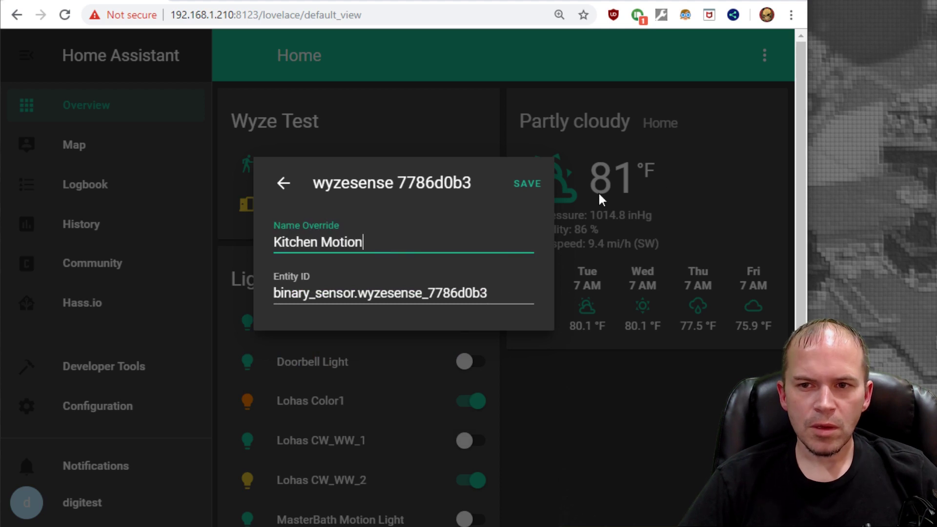
pyautogui.click(531, 184)
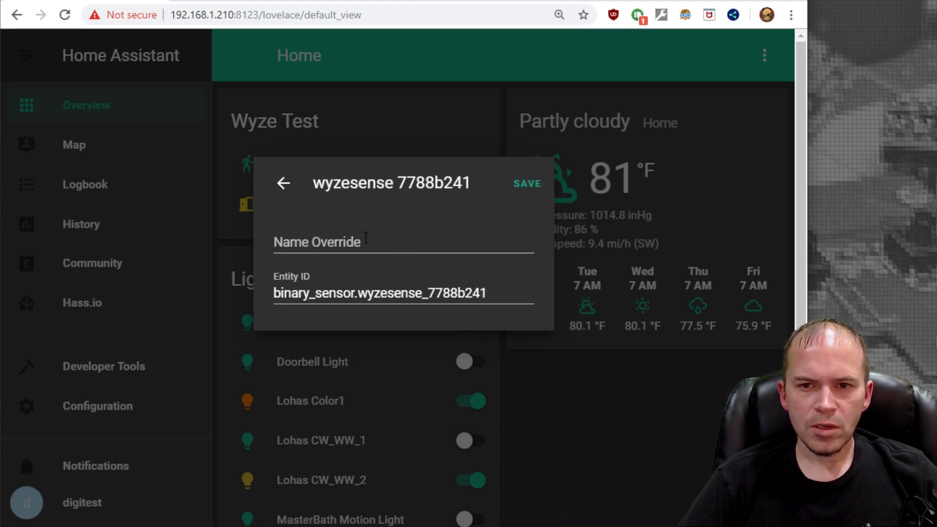
pyautogui.click(372, 245)
pyautogui.write('Backdoo')
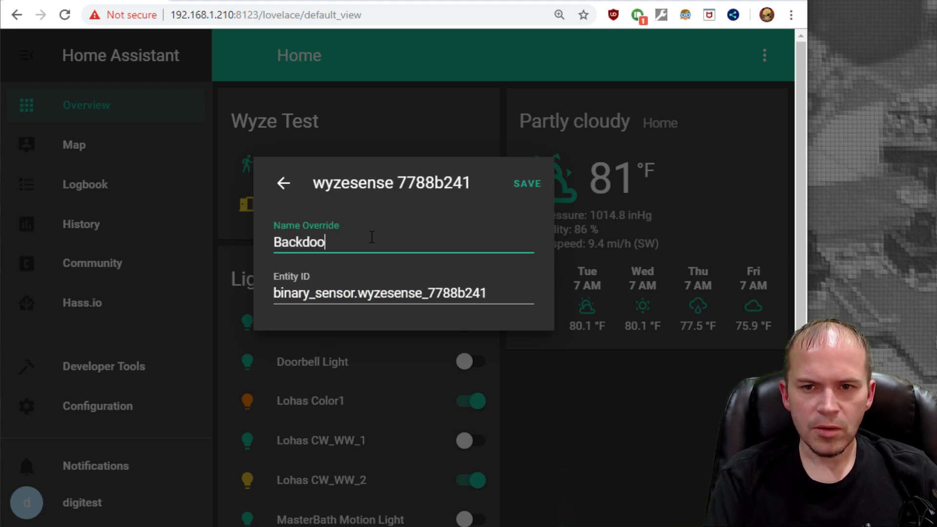
pyautogui.write('r W')
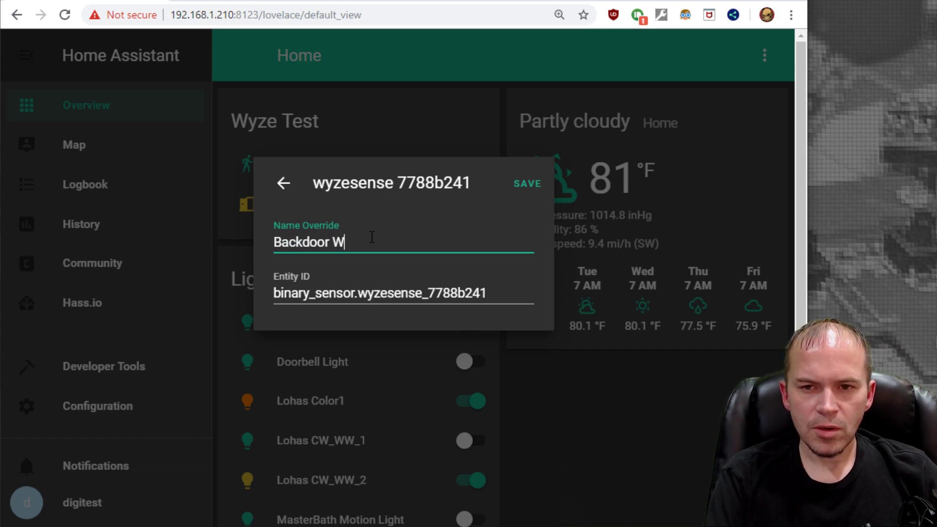
pyautogui.write('yze')
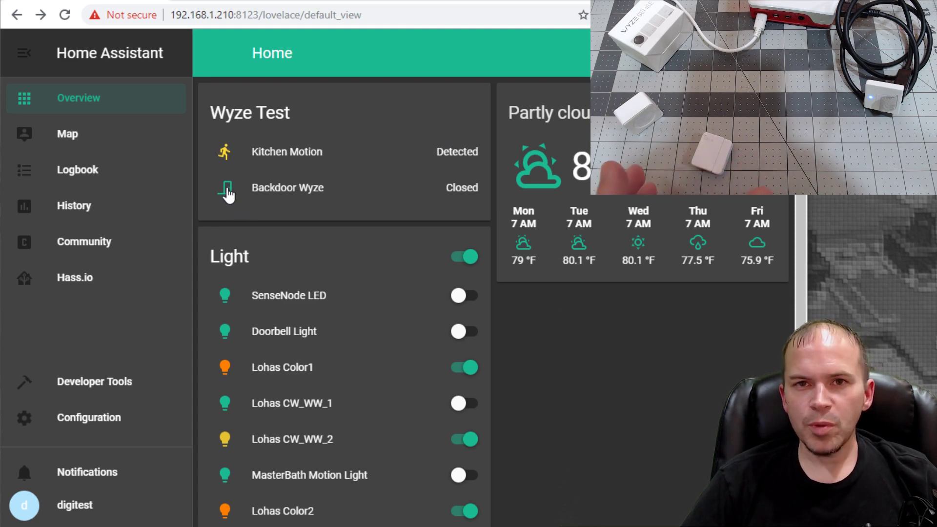
pyautogui.click(227, 193)
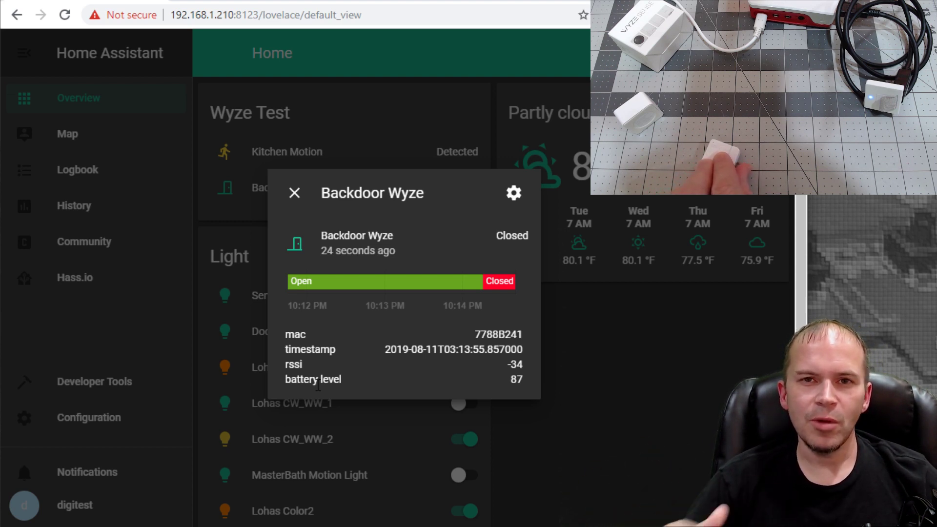
pyautogui.click(296, 195)
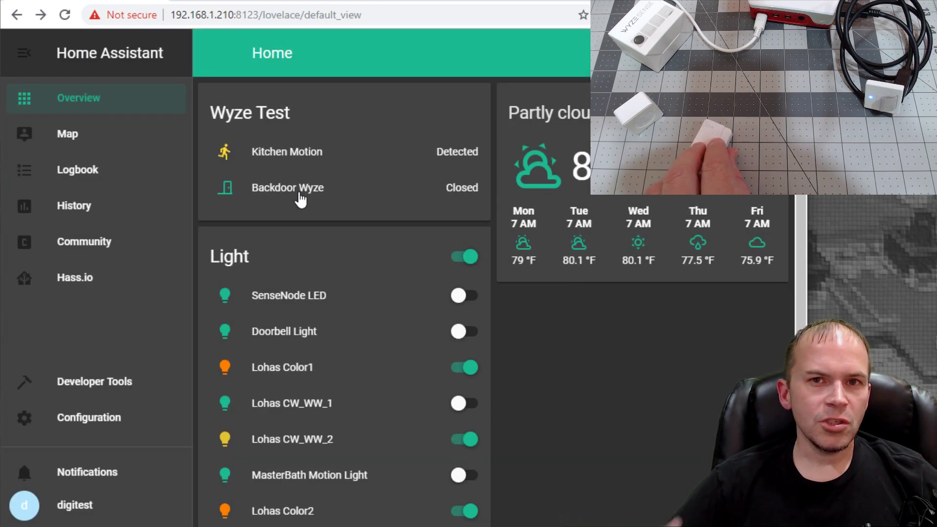